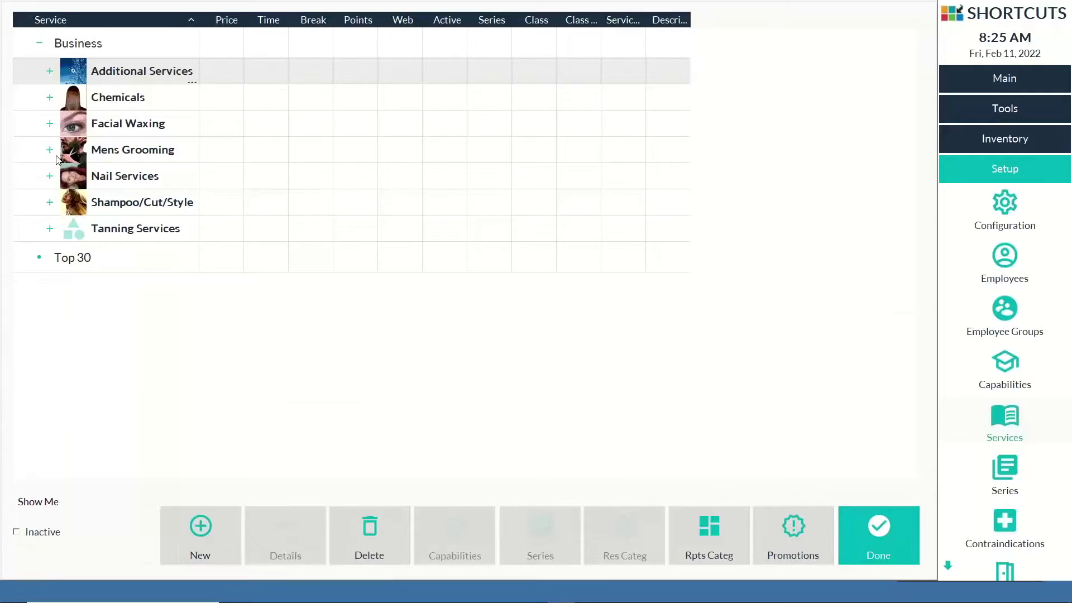
Try the class-with-participants option in the details of the Men's Cut & Style service under Shampoo/Cut/Style.
{"action": "left_click", "coordinate": [50, 204]}
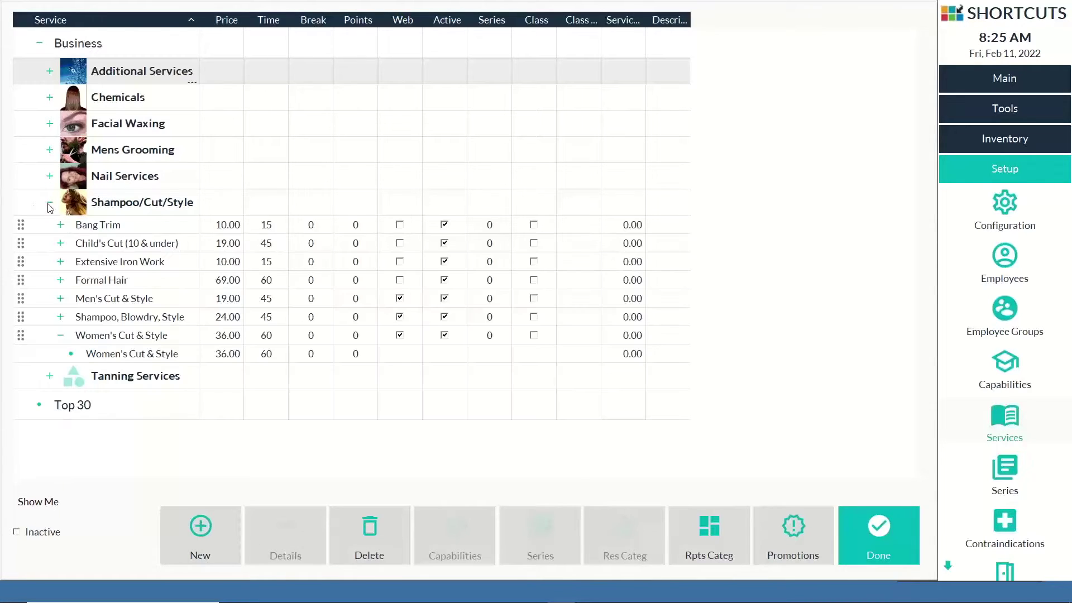
{"action": "left_click", "coordinate": [121, 302]}
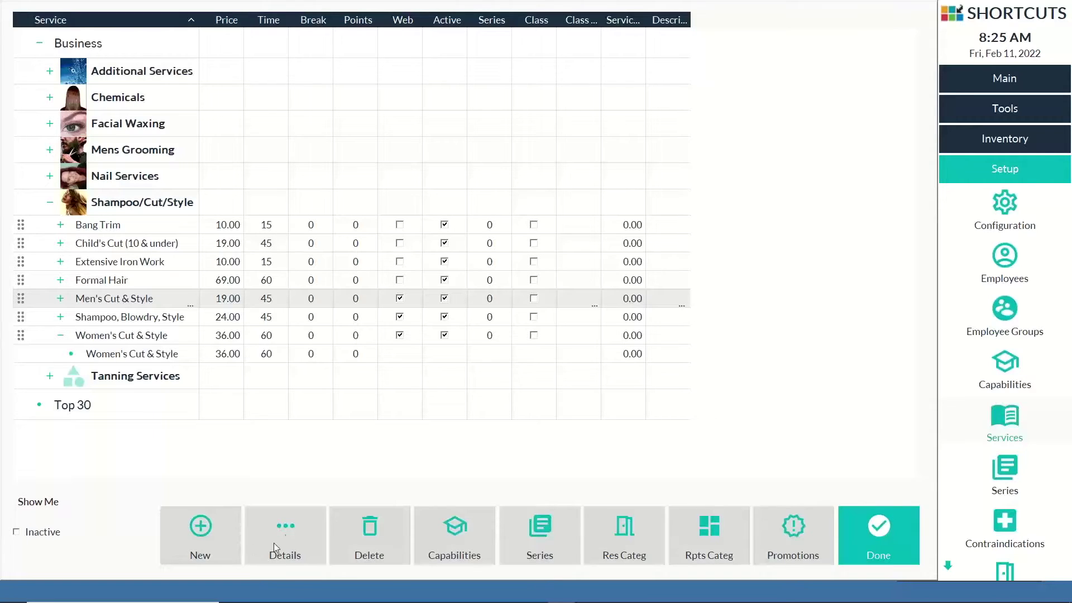
{"action": "left_click", "coordinate": [286, 535]}
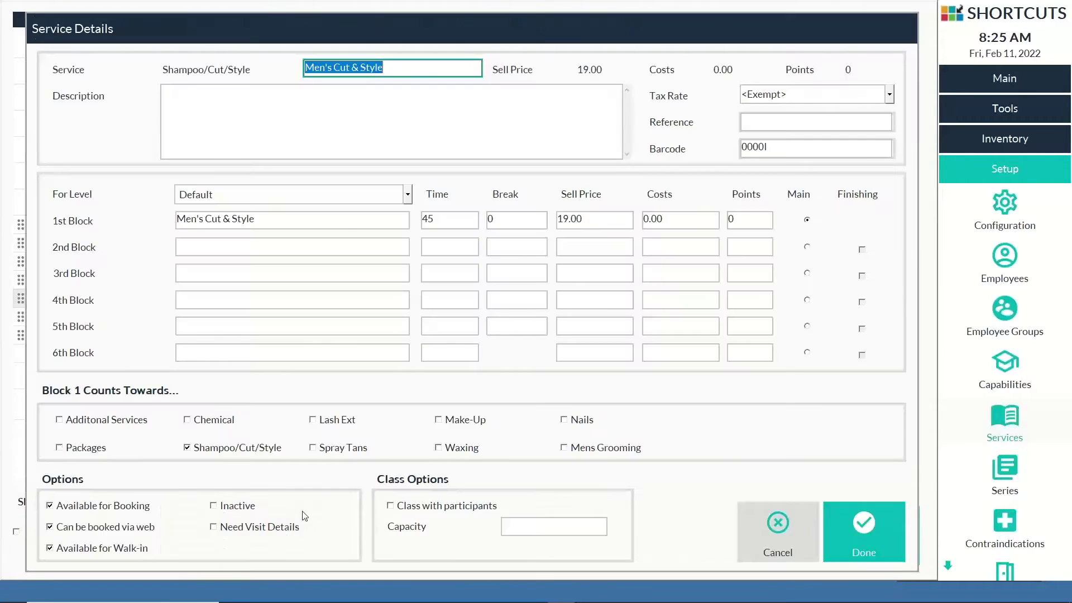
{"action": "left_click", "coordinate": [475, 147]}
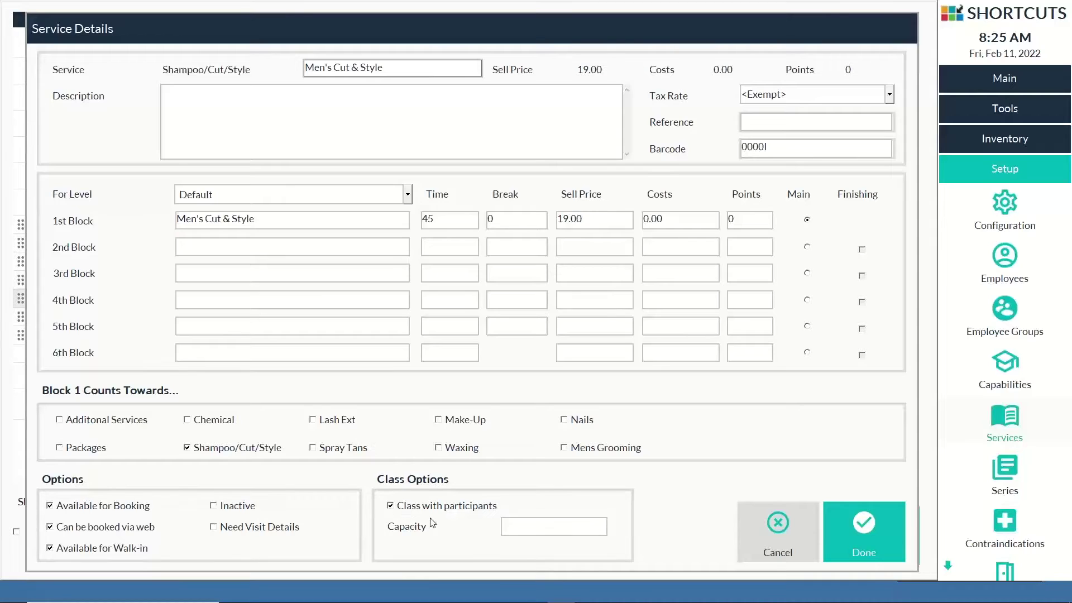
{"action": "left_click", "coordinate": [545, 531]}
{"action": "left_click", "coordinate": [391, 507]}
{"action": "left_click", "coordinate": [857, 527]}
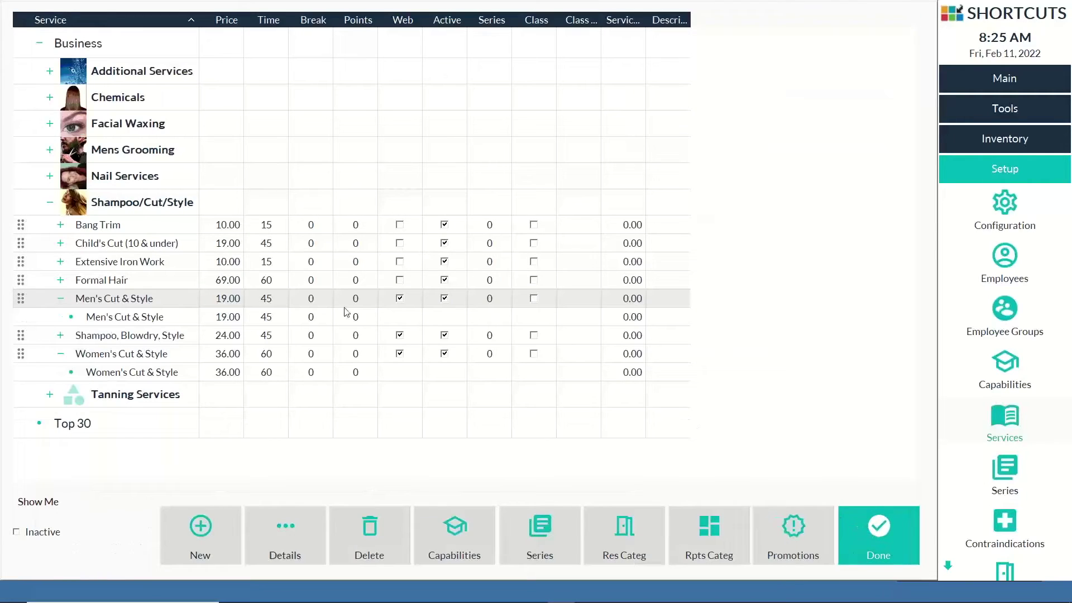
Create a new service named Beard Trim Class in the Additional Services category.
{"action": "left_click", "coordinate": [50, 71]}
{"action": "left_click", "coordinate": [117, 74]}
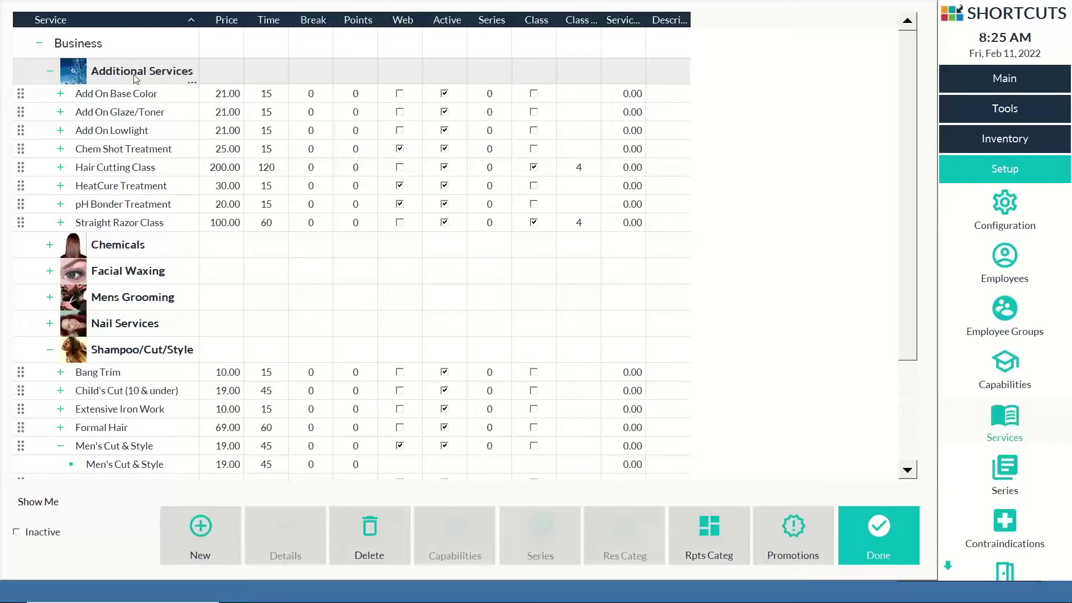
{"action": "left_click", "coordinate": [203, 528]}
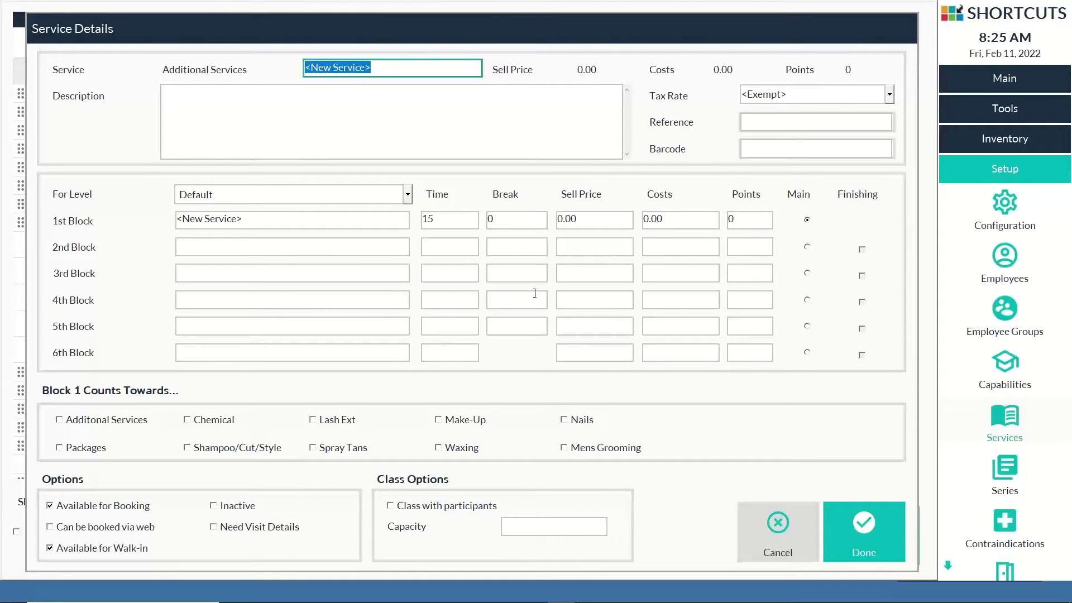
{"action": "type", "text": "Beard Trim Class"}
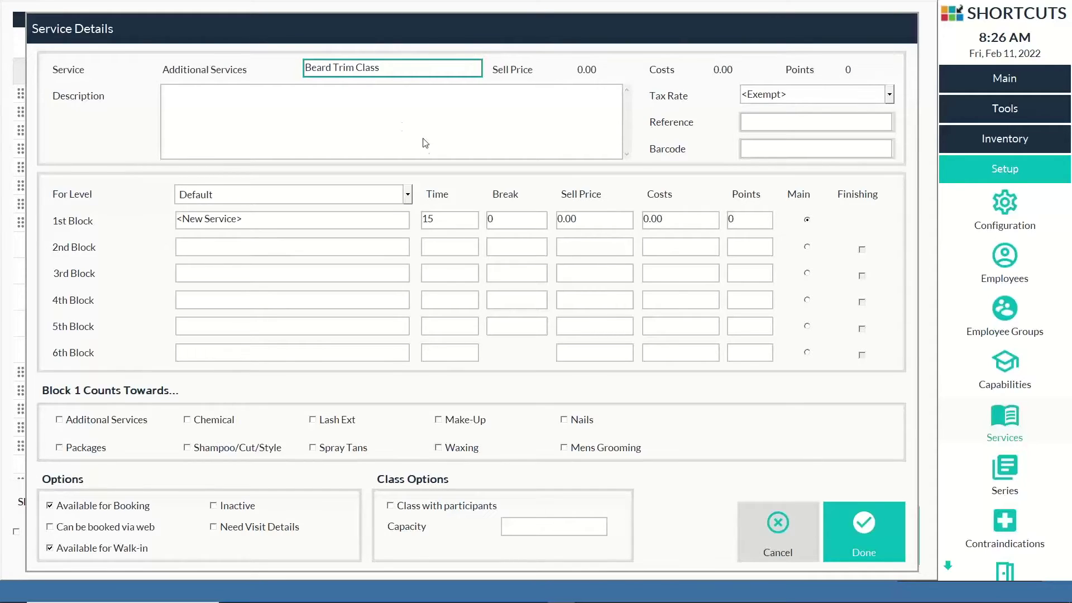
Set the first block of Beard Trim Class to a time of 60 and a sell price of 50.
{"action": "left_click", "coordinate": [427, 153]}
{"action": "key", "text": "Tab"}
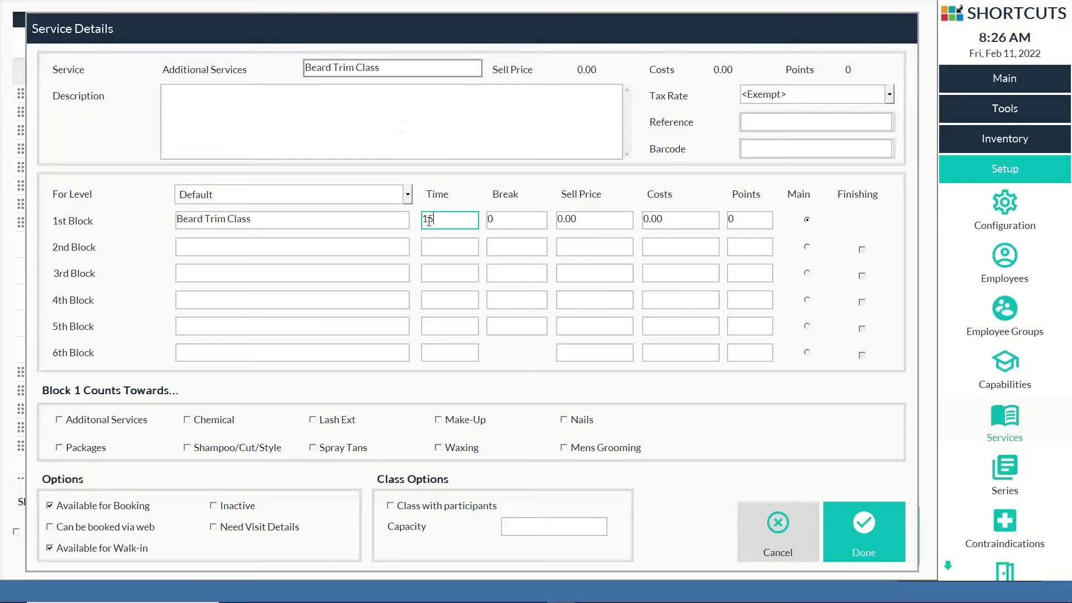
{"action": "type", "text": "60"}
{"action": "left_click_drag", "start_coordinate": [578, 219], "coordinate": [552, 222]}
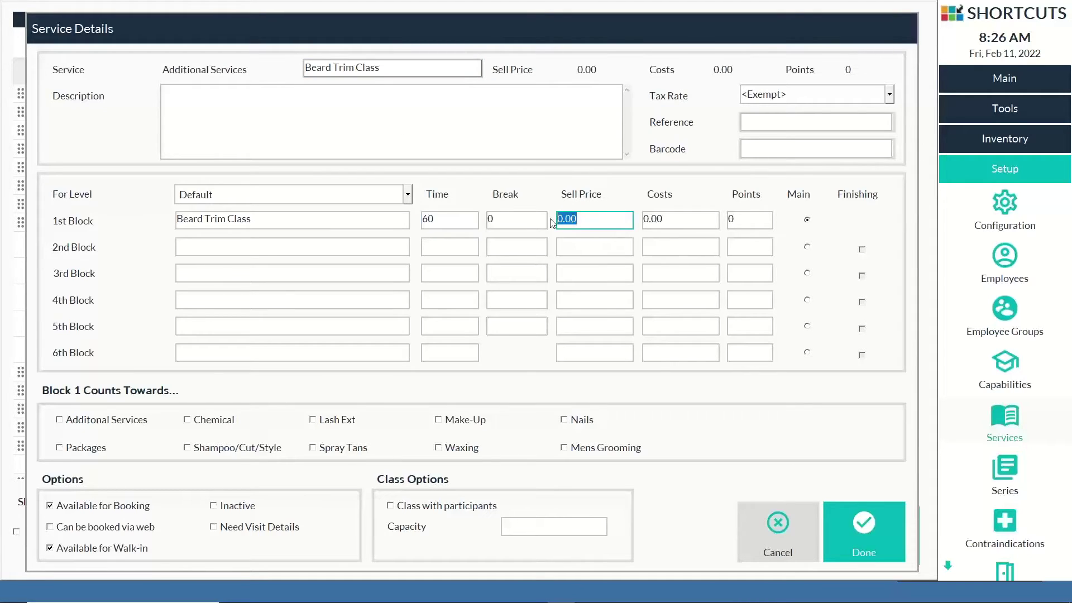
{"action": "type", "text": "50"}
Make the service a class with participants with a capacity of 4, save it and leave the service setup.
{"action": "left_click", "coordinate": [390, 505]}
{"action": "left_click", "coordinate": [522, 527]}
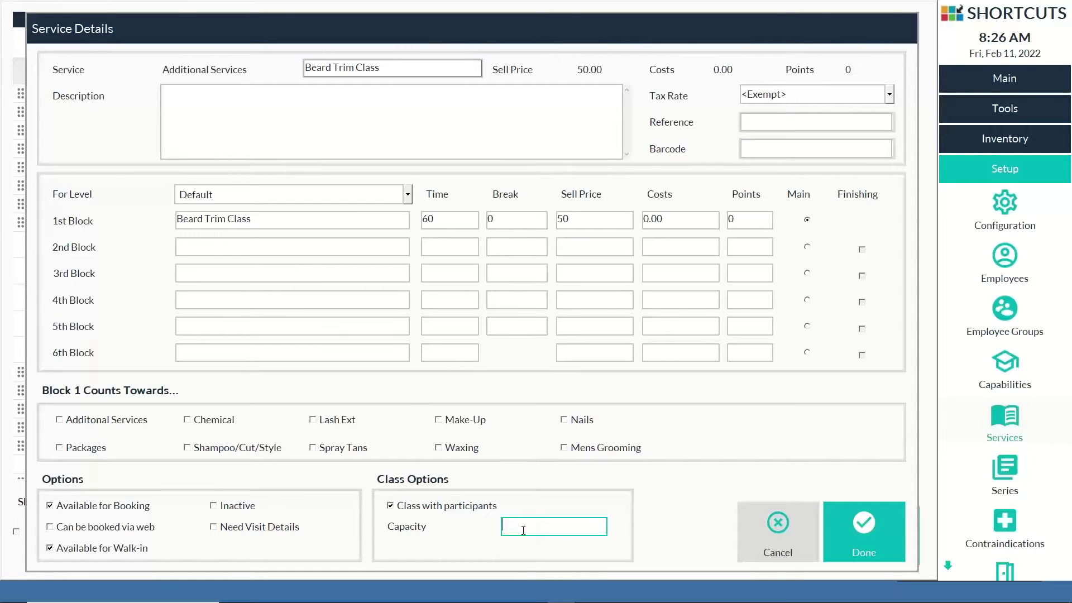
{"action": "type", "text": "4"}
{"action": "left_click", "coordinate": [864, 527]}
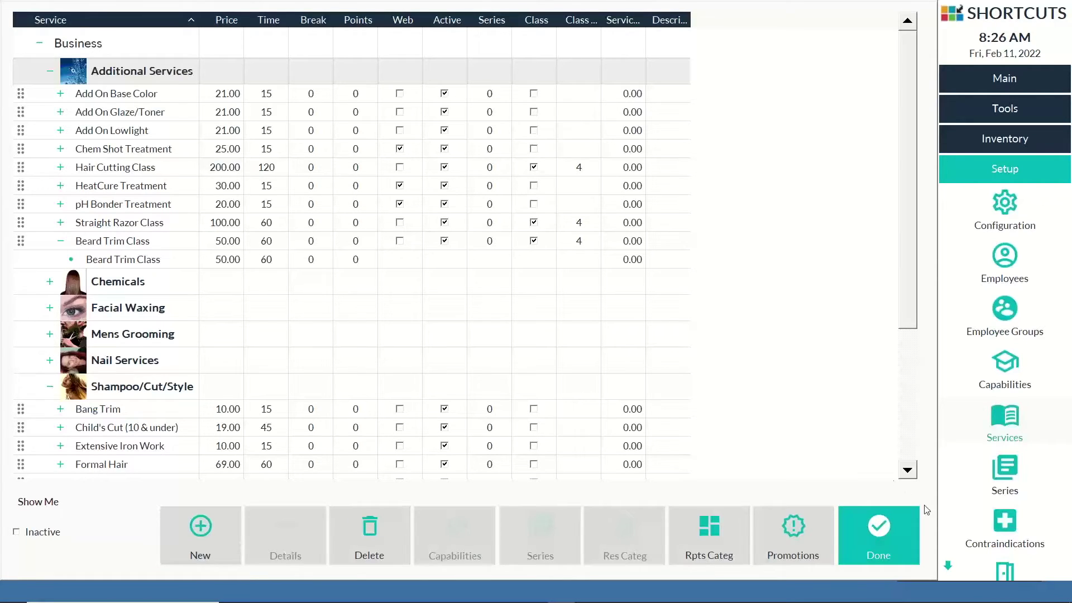
{"action": "left_click", "coordinate": [863, 545]}
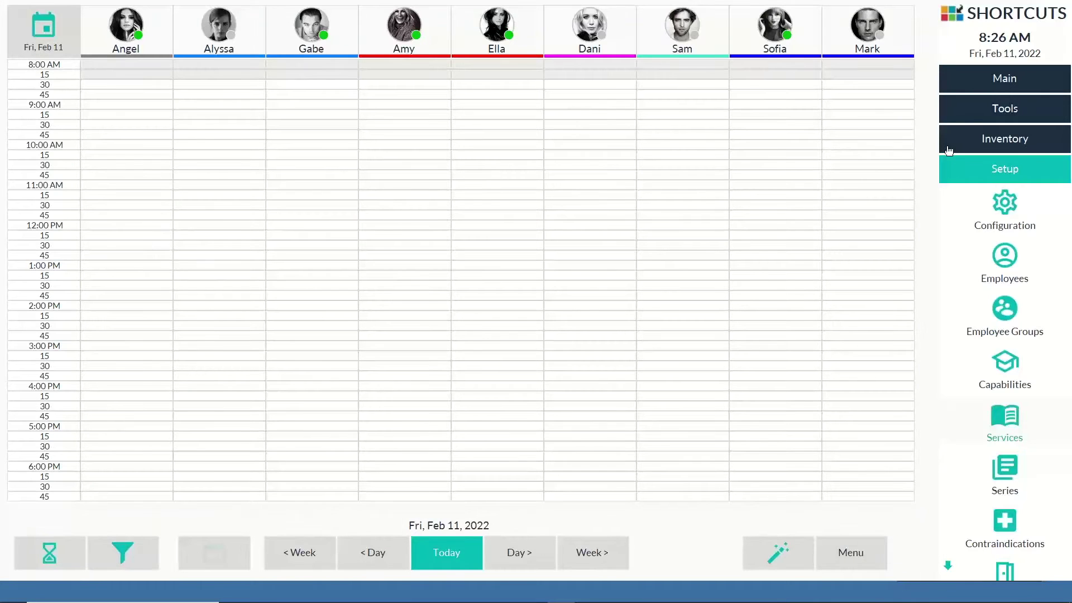
Schedule a Beard Trim Class at 12:00 PM for the first employee in the appointment book.
{"action": "left_click", "coordinate": [974, 90]}
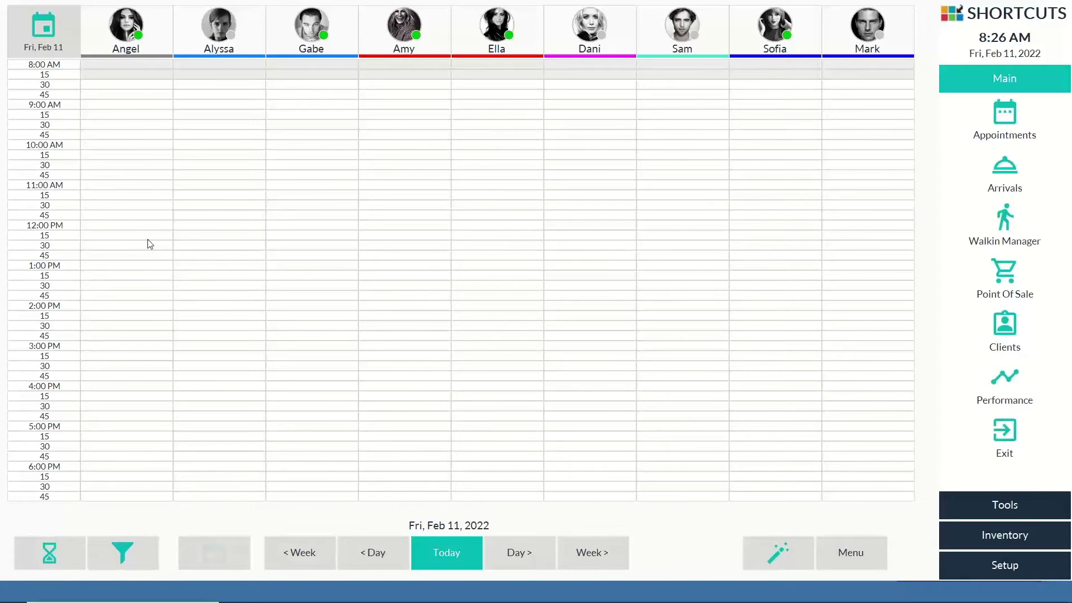
{"action": "double_click", "coordinate": [116, 228]}
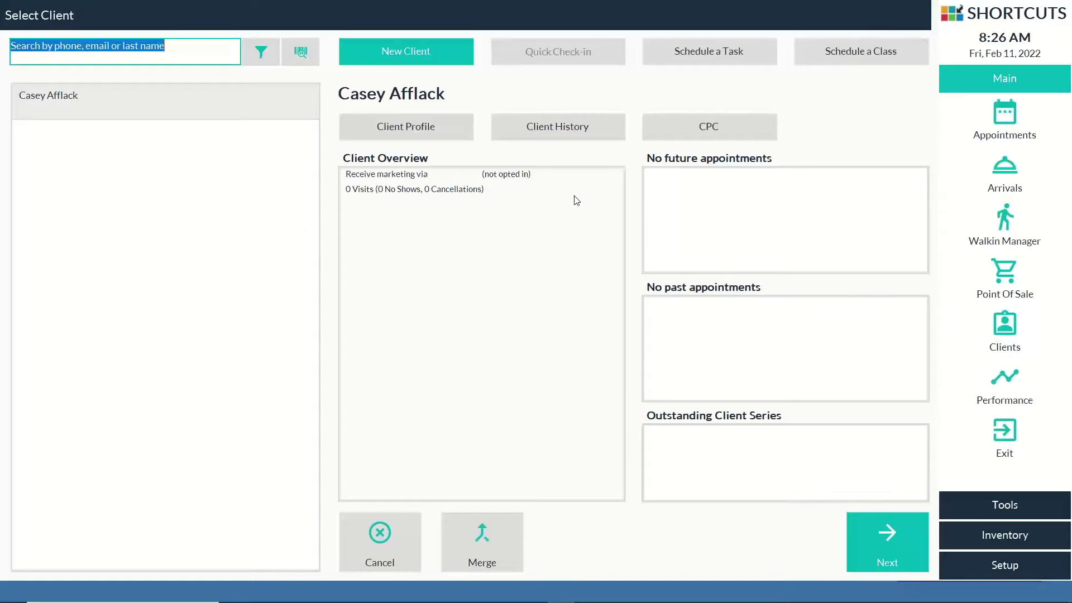
{"action": "left_click", "coordinate": [853, 57]}
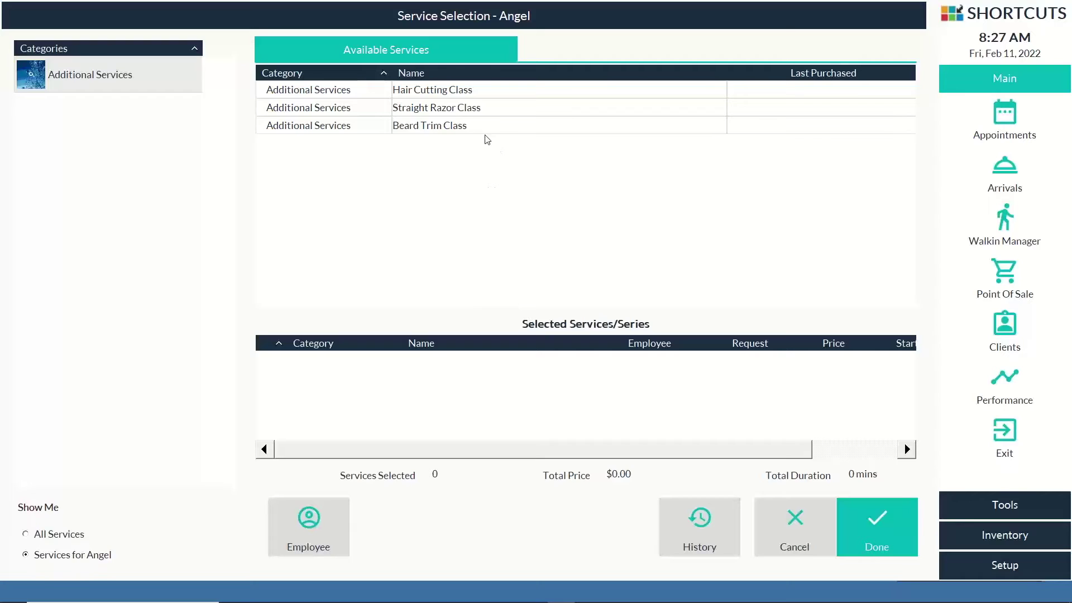
{"action": "left_click", "coordinate": [434, 126]}
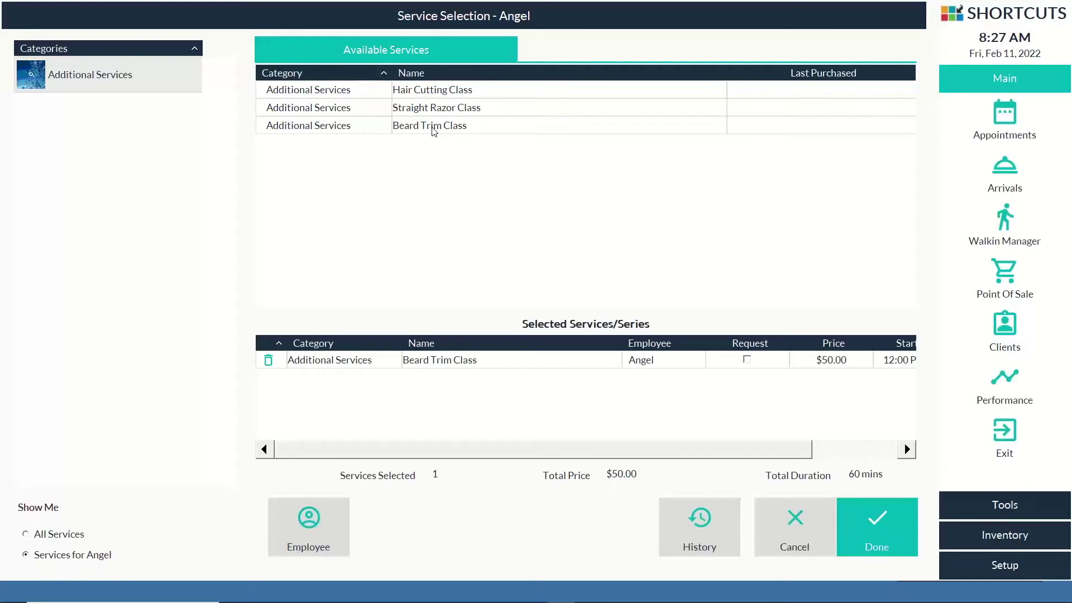
{"action": "left_click", "coordinate": [891, 527]}
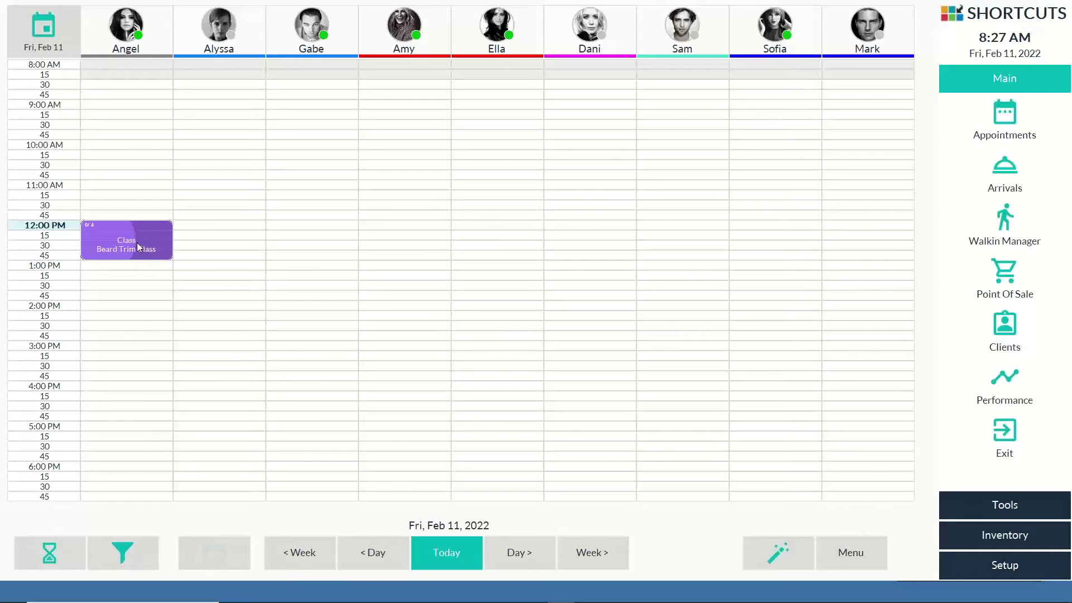
Open the participant list of the 12:00 PM Beard Trim Class and add a first client found by last name.
{"action": "right_click", "coordinate": [138, 247]}
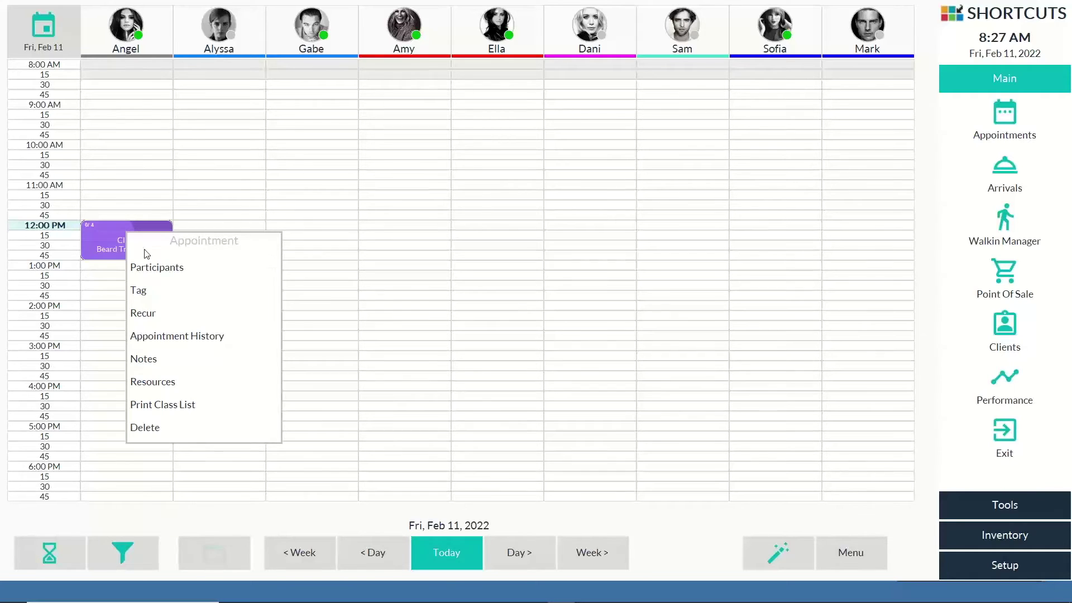
{"action": "left_click", "coordinate": [159, 268]}
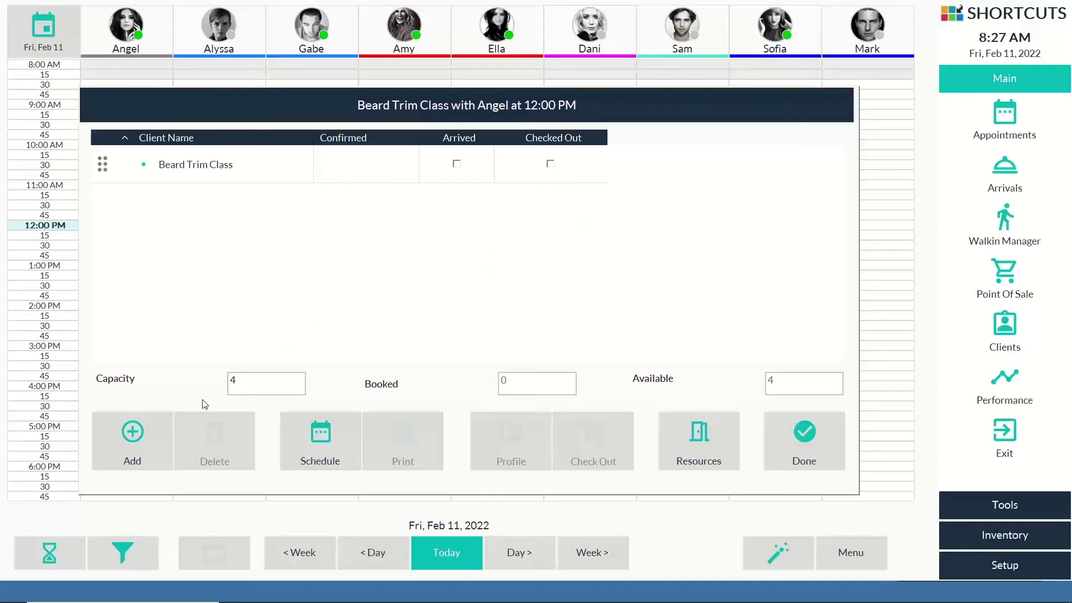
{"action": "left_click", "coordinate": [134, 435]}
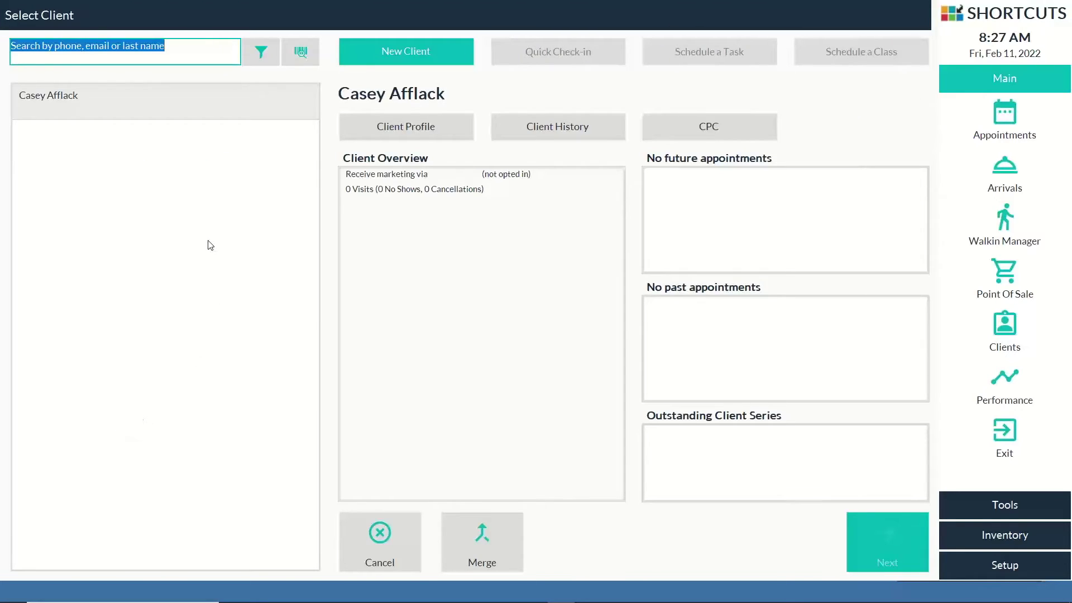
{"action": "type", "text": "pi"}
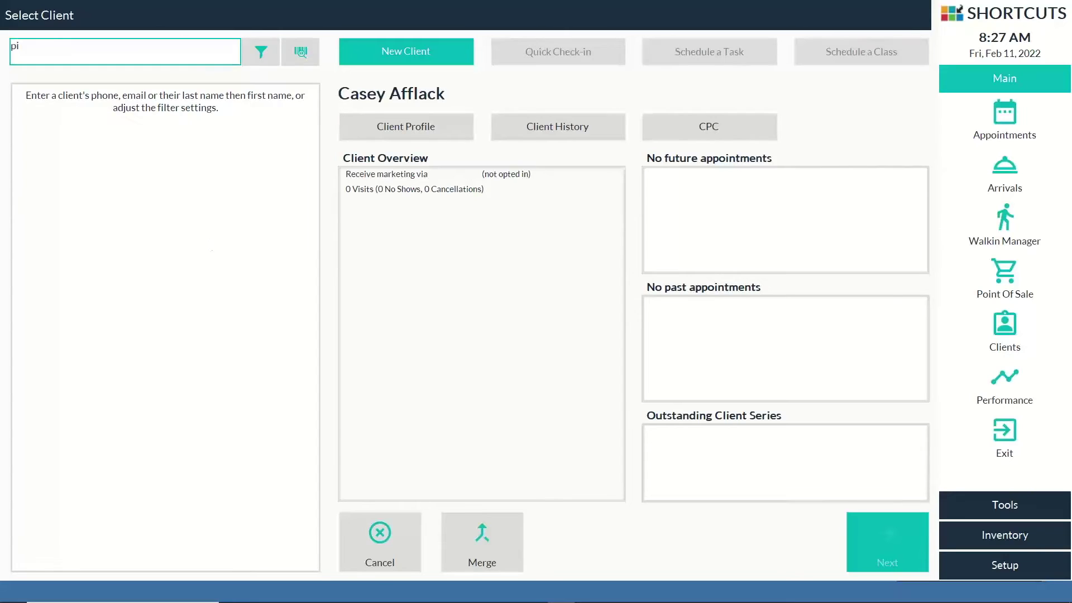
{"action": "type", "text": "t"}
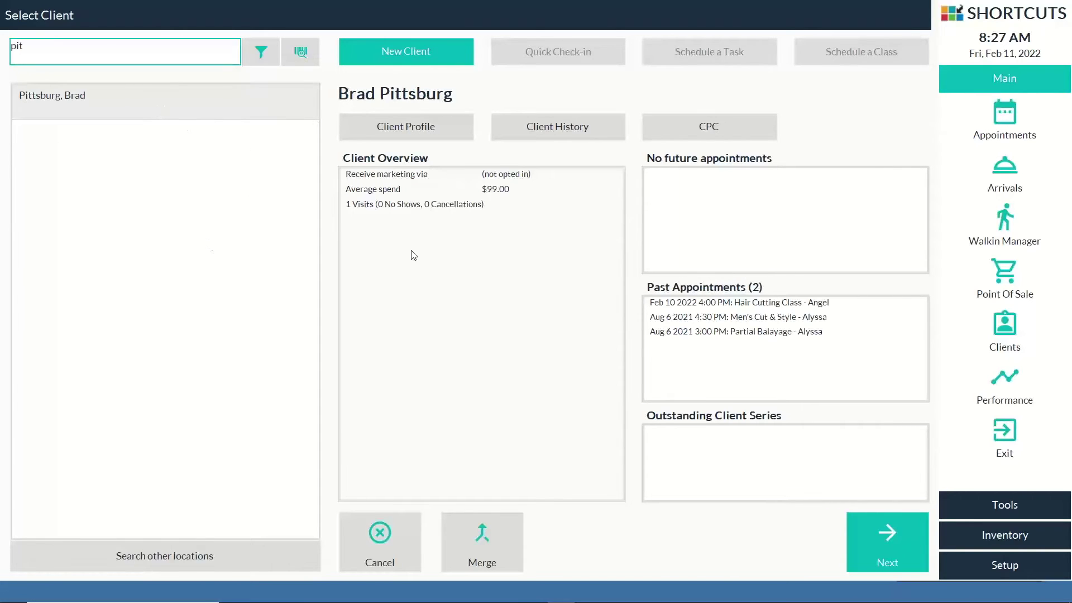
{"action": "left_click", "coordinate": [875, 539]}
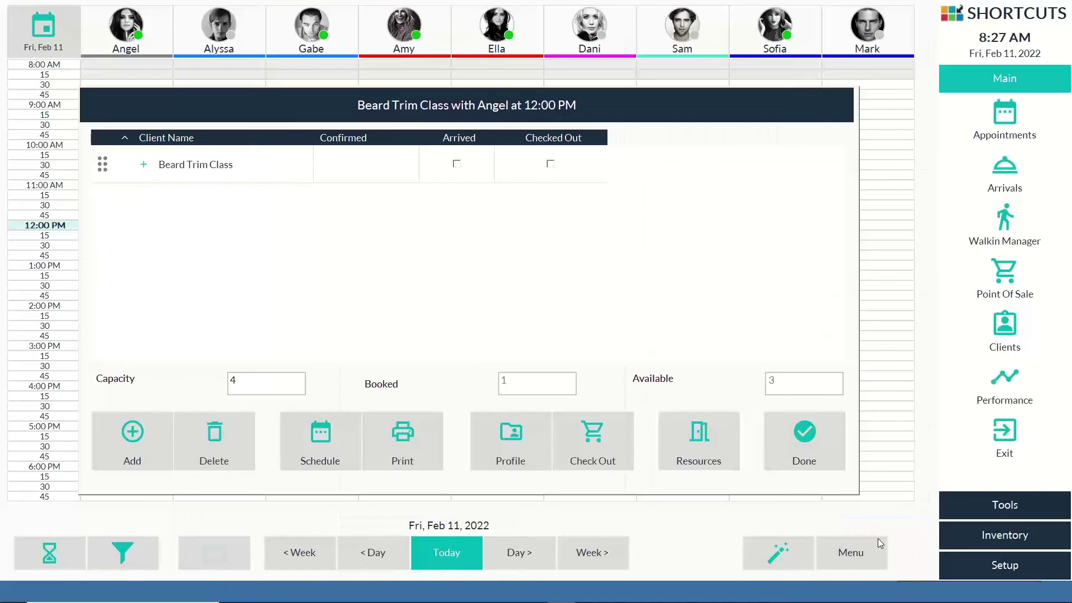
Add a second client to the Beard Trim Class, searching by the client's last name.
{"action": "left_click", "coordinate": [128, 435]}
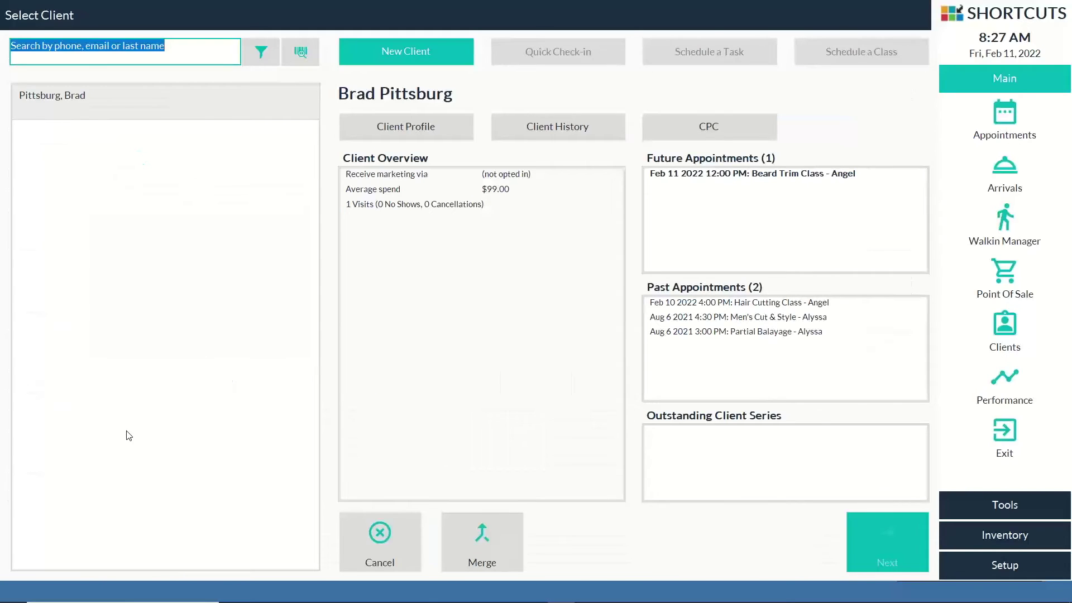
{"action": "type", "text": "loo"}
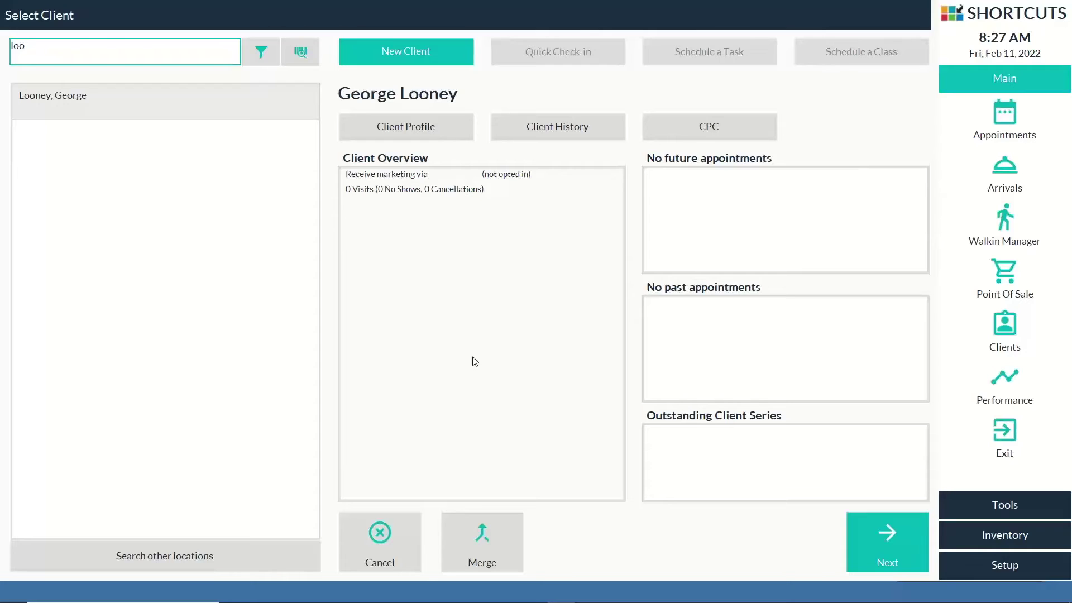
{"action": "left_click", "coordinate": [859, 551]}
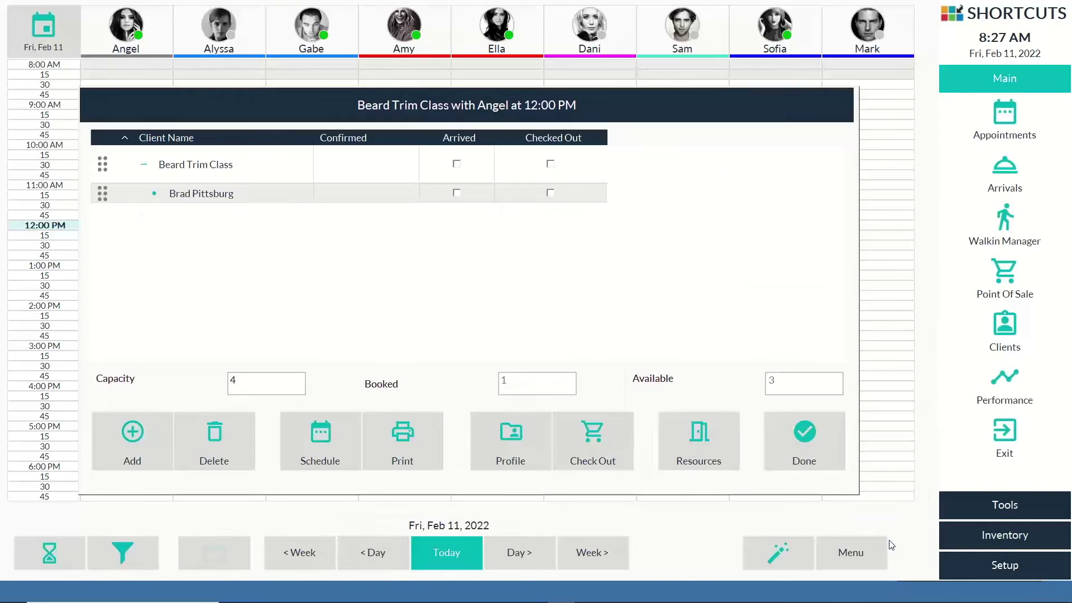
Add a third client to the Beard Trim Class, correcting the last-name search to find the client.
{"action": "left_click", "coordinate": [135, 438]}
{"action": "type", "text": "mac"}
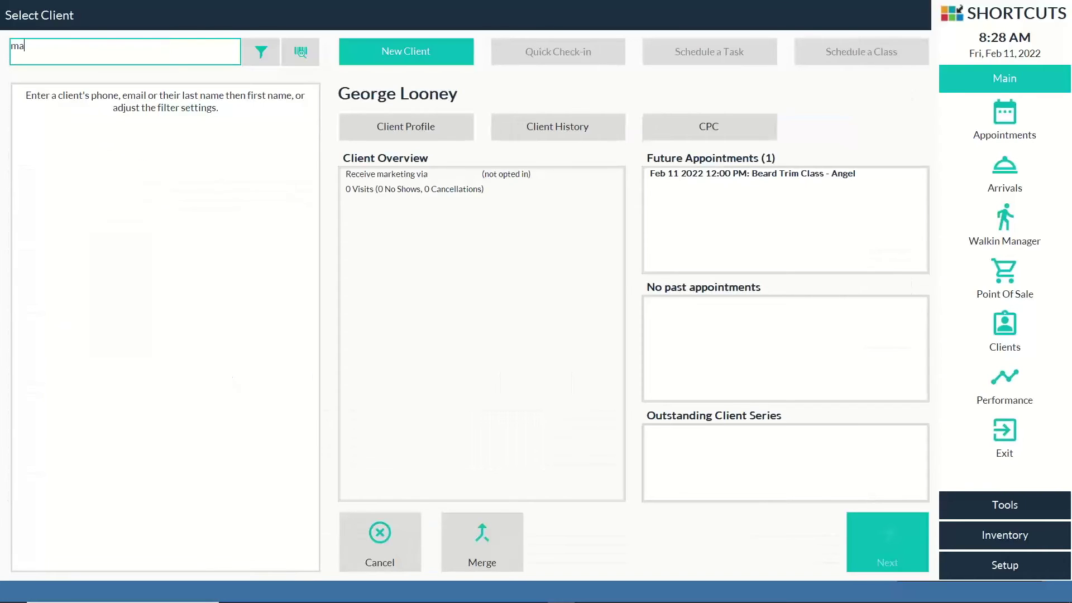
{"action": "key", "text": "BackSpace"}
{"action": "key", "text": "BackSpace"}
{"action": "key", "text": "BackSpace"}
{"action": "type", "text": "laym"}
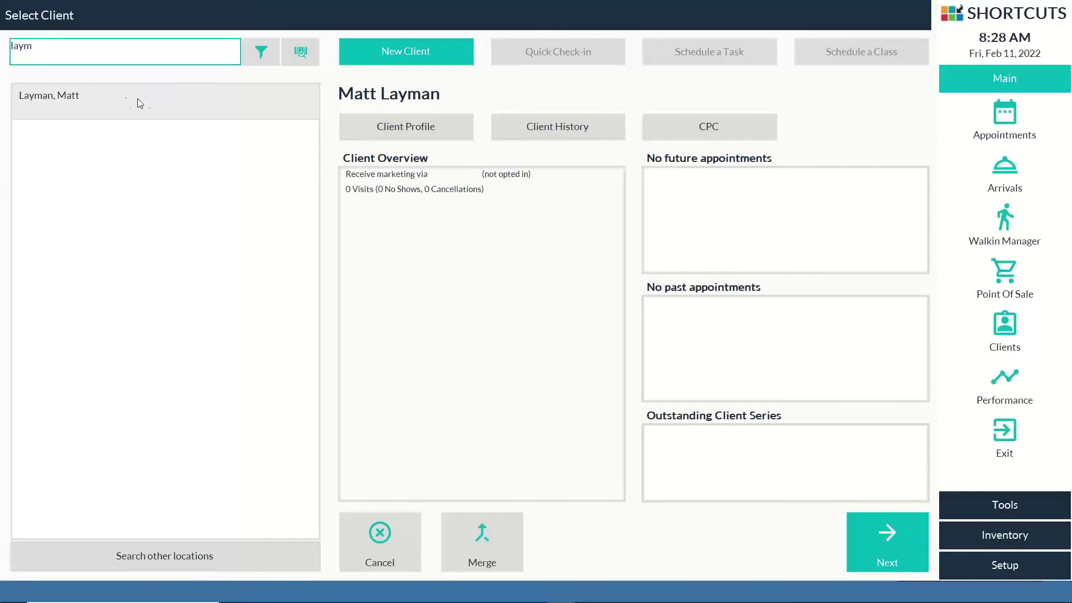
{"action": "left_click", "coordinate": [863, 531]}
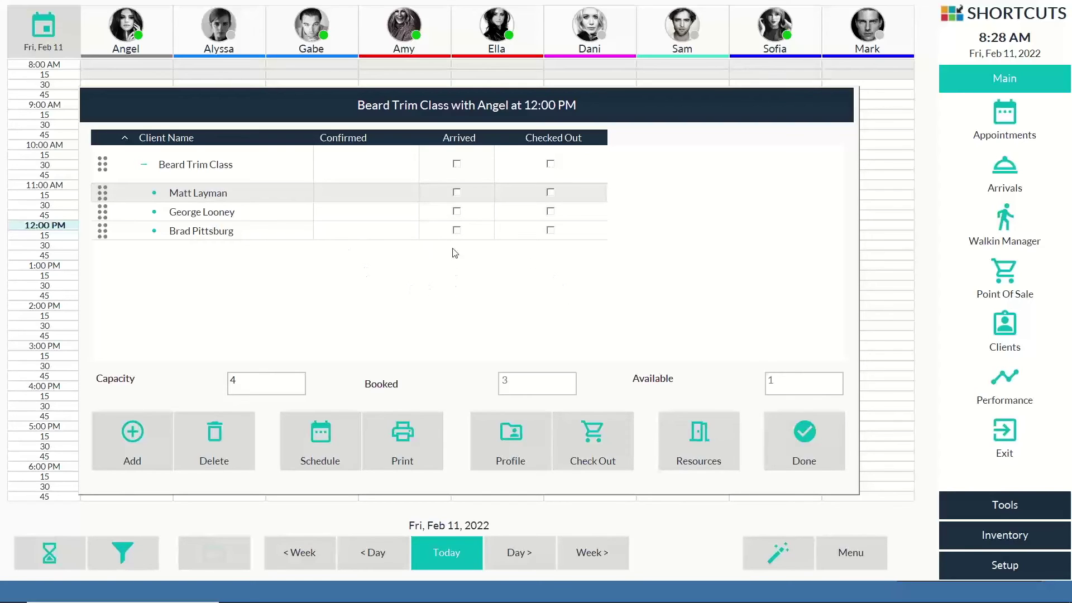
Mark all three Beard Trim Class participants as arrived and close the participant list.
{"action": "left_click", "coordinate": [457, 230]}
{"action": "left_click", "coordinate": [457, 212]}
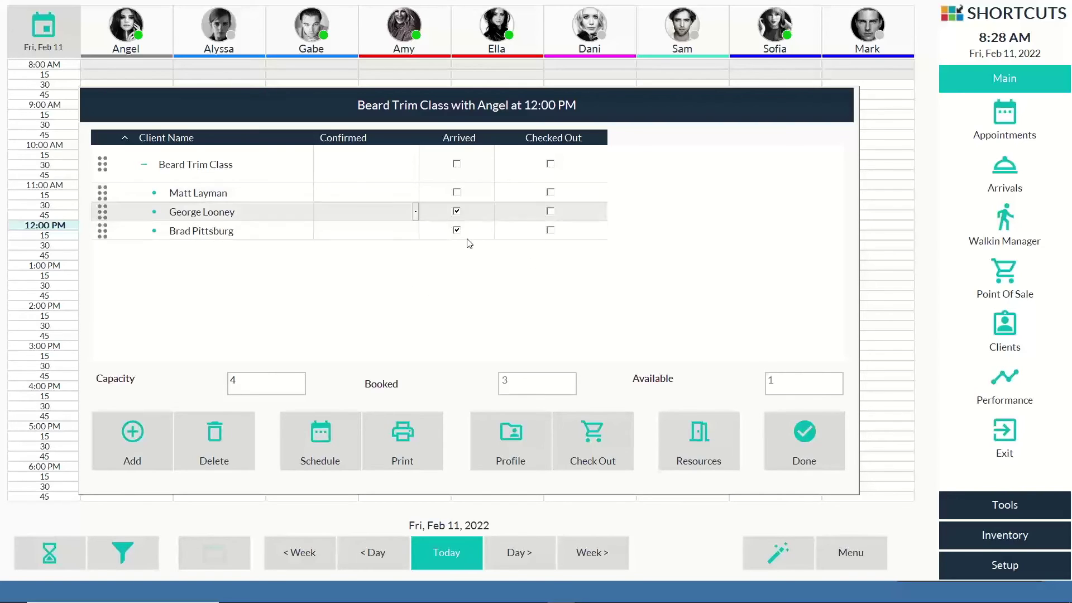
{"action": "left_click", "coordinate": [457, 194]}
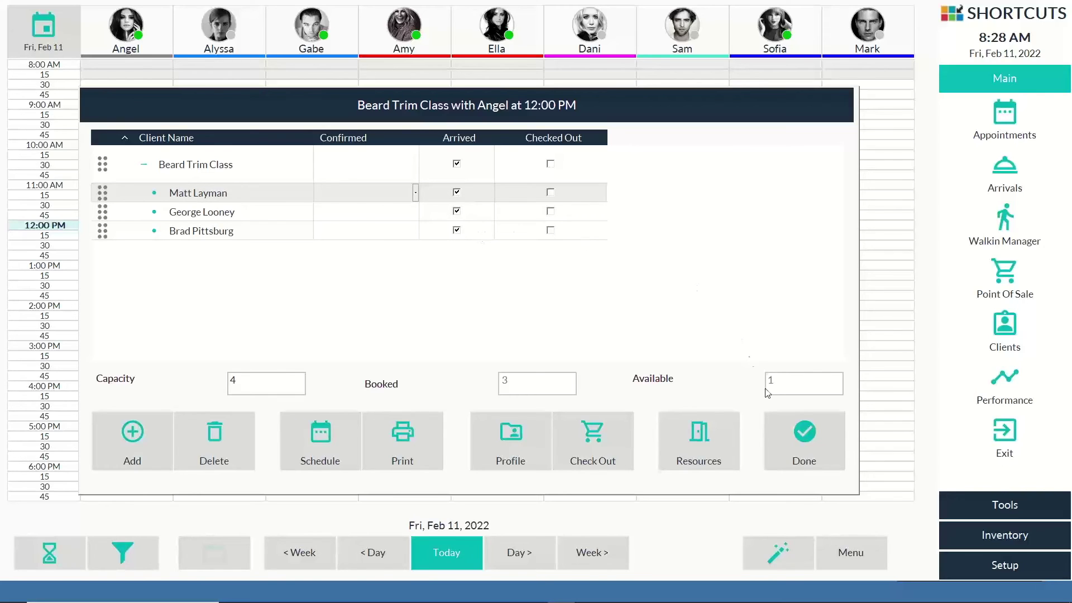
{"action": "left_click", "coordinate": [804, 437]}
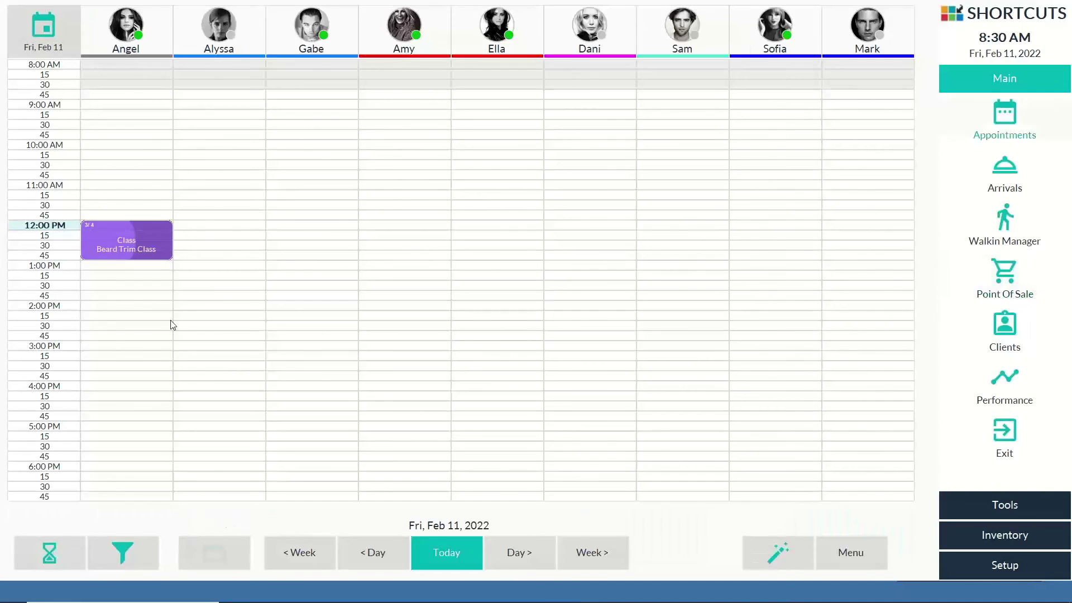
Reopen the participant list of the 12:00 PM Beard Trim Class and send the first listed participant to checkout.
{"action": "right_click", "coordinate": [146, 235]}
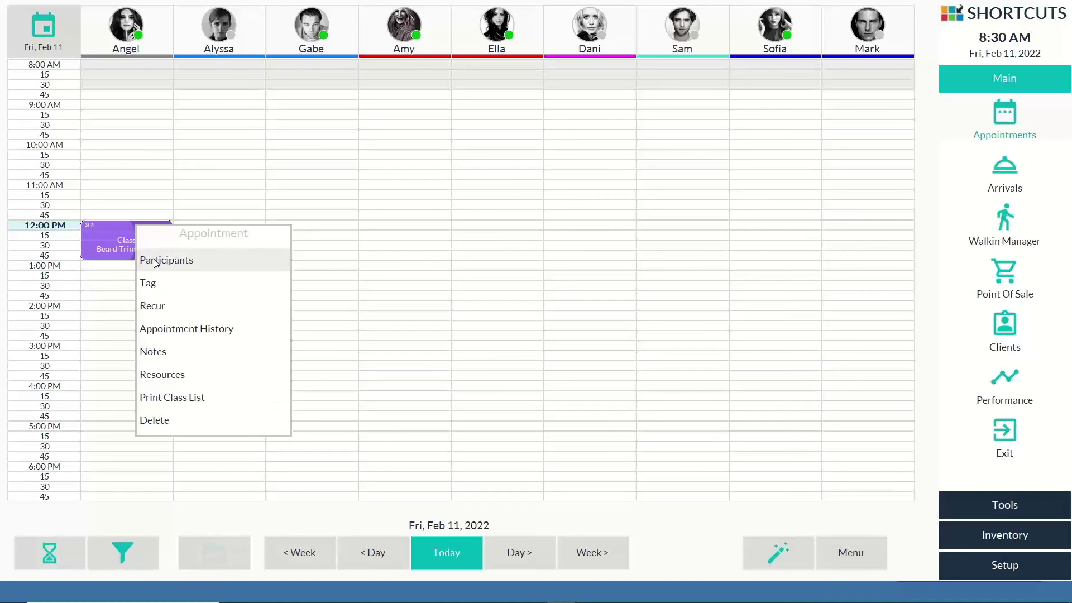
{"action": "left_click", "coordinate": [156, 261]}
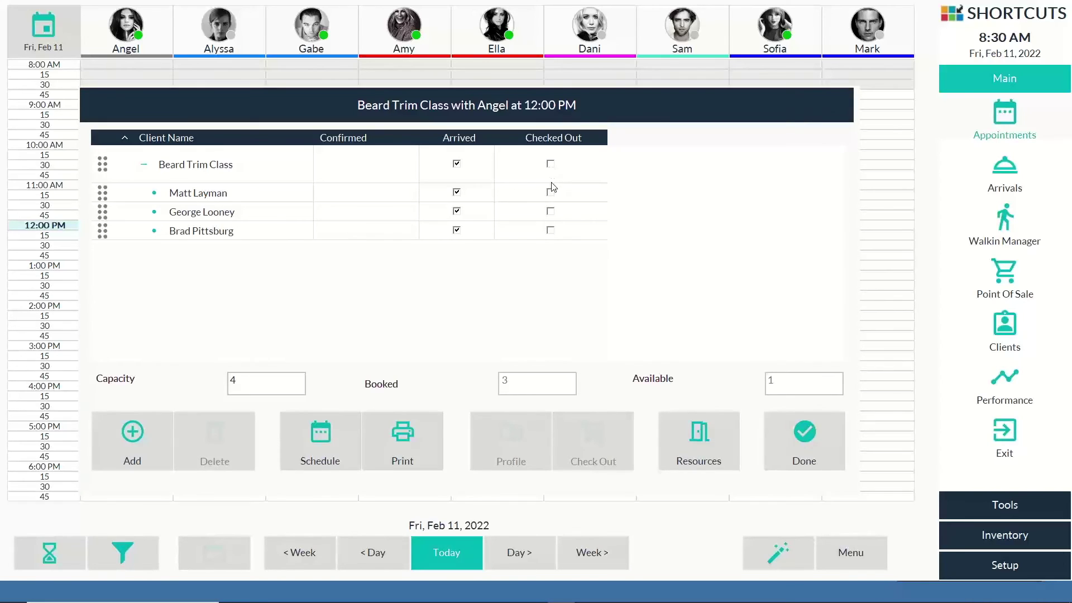
{"action": "left_click", "coordinate": [556, 198]}
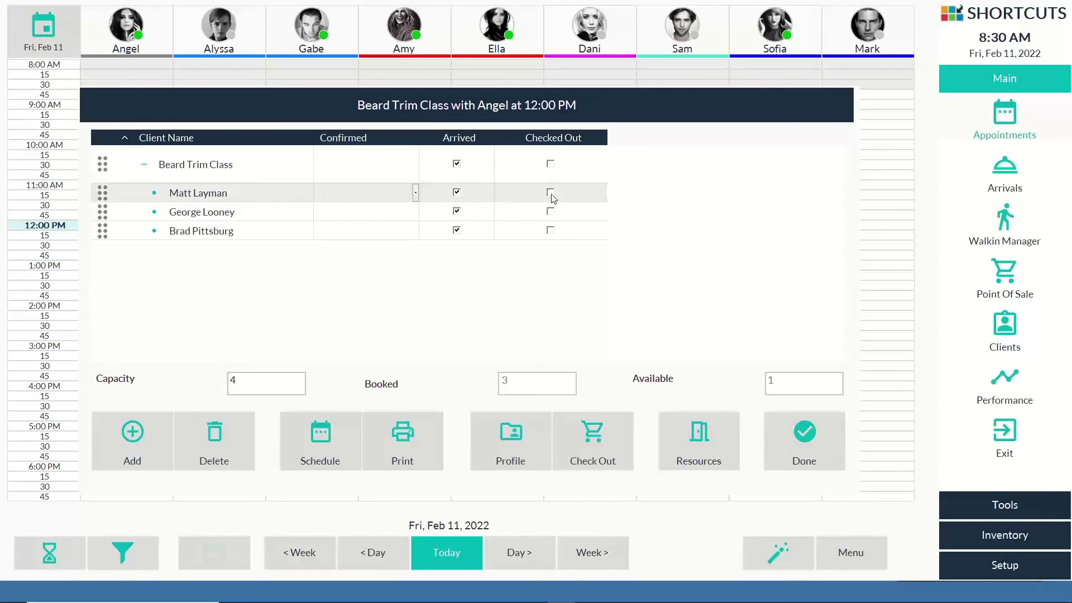
{"action": "left_click", "coordinate": [602, 435]}
{"action": "left_click", "coordinate": [595, 434]}
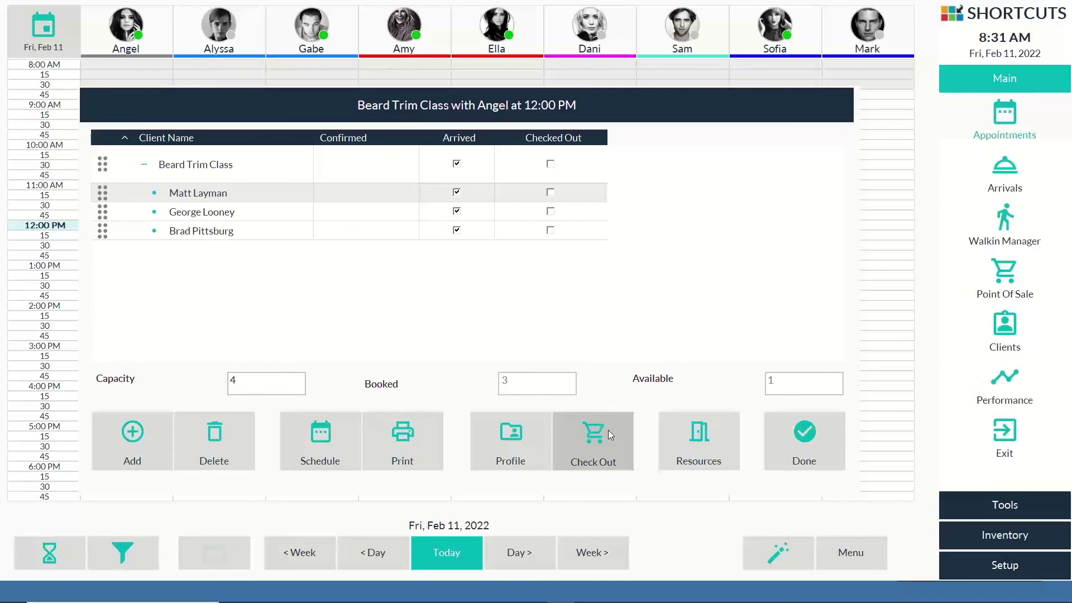
{"action": "left_click", "coordinate": [608, 430]}
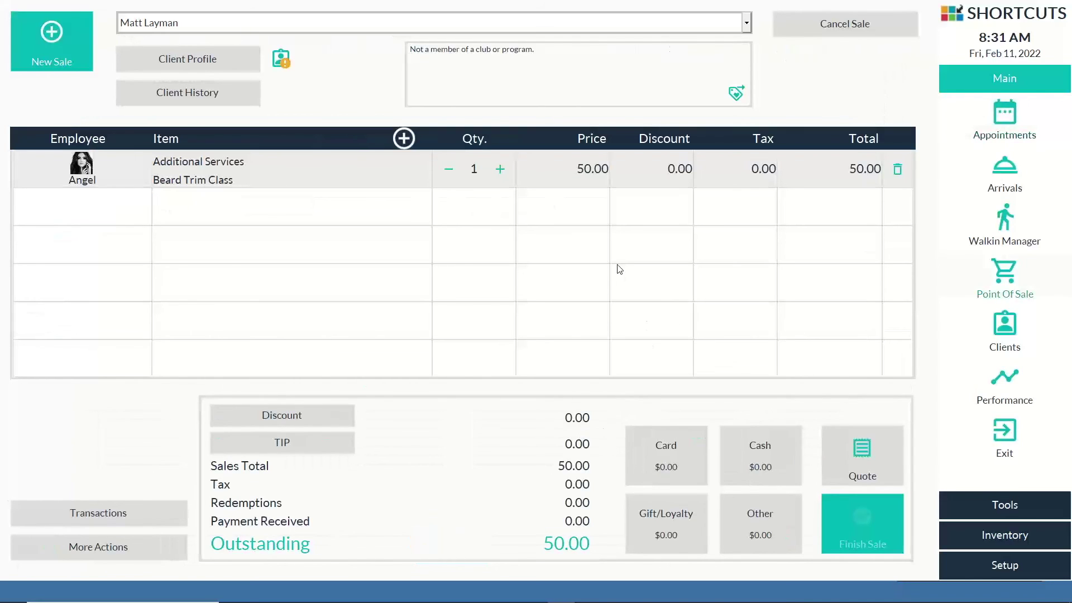
Switch the open sale from the first class participant to the second participant, and from there to the third.
{"action": "left_click", "coordinate": [747, 23]}
{"action": "left_click", "coordinate": [747, 24]}
{"action": "left_click", "coordinate": [747, 24]}
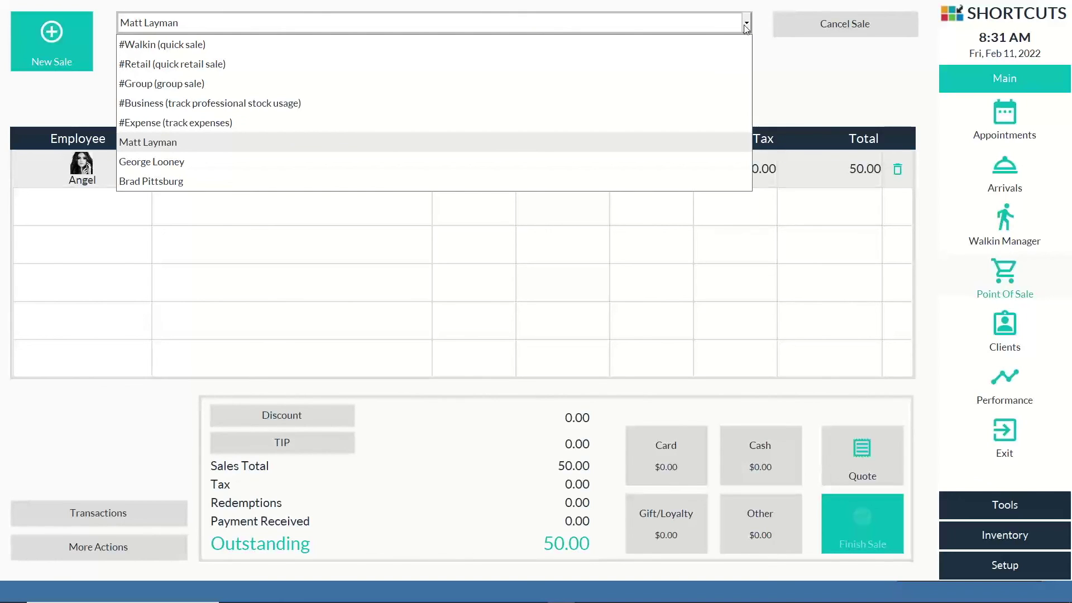
{"action": "left_click", "coordinate": [746, 25]}
{"action": "left_click", "coordinate": [746, 25]}
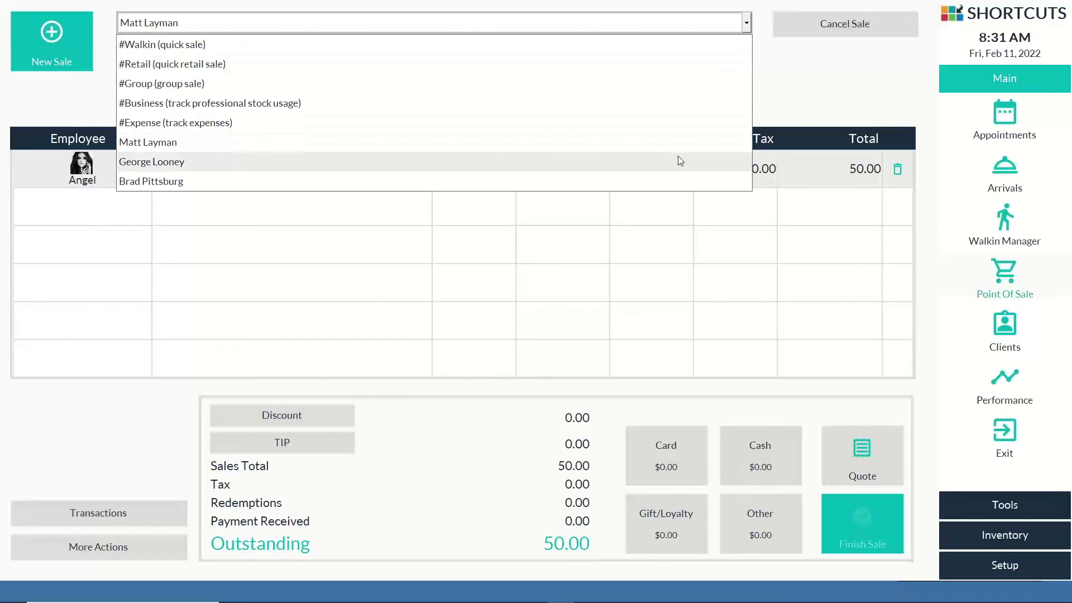
{"action": "left_click", "coordinate": [677, 162]}
{"action": "left_click", "coordinate": [747, 23]}
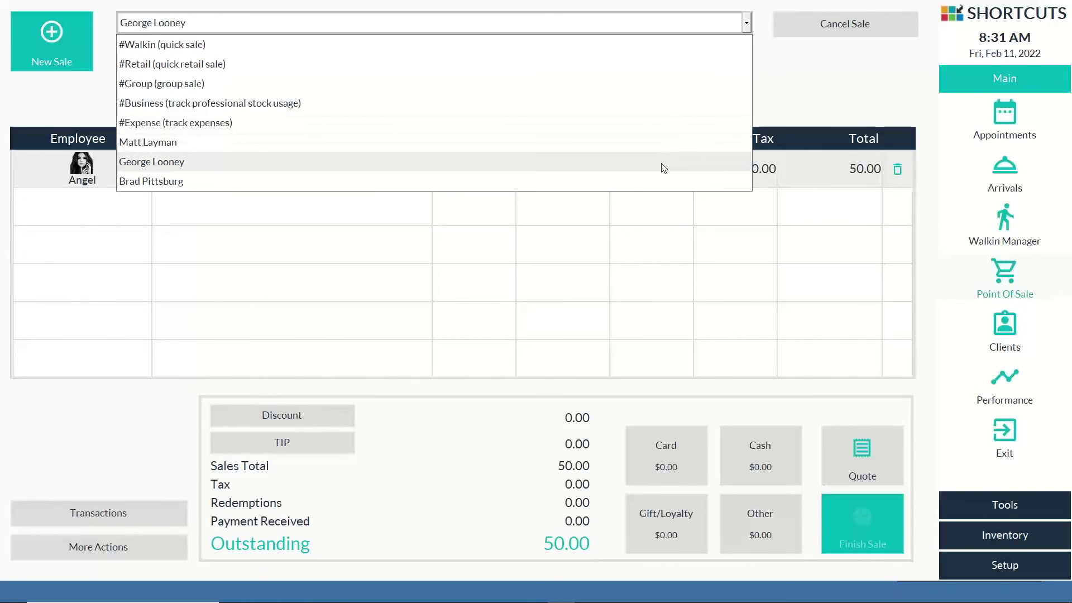
{"action": "left_click", "coordinate": [659, 177]}
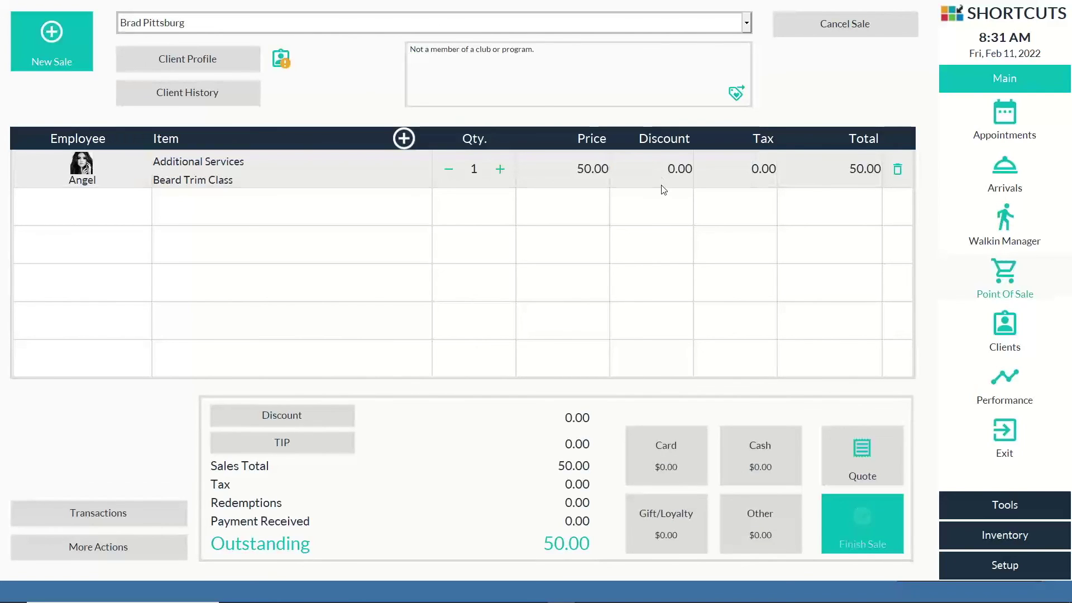